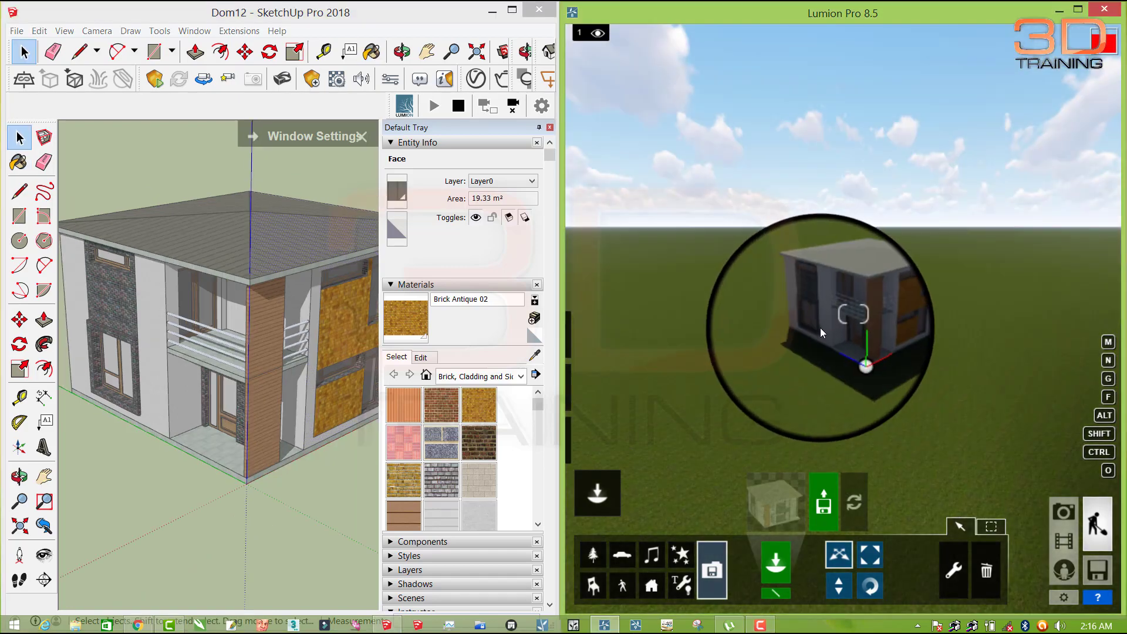
Apply the Glass material to the imported house's balcony door and window panes using the material editor
{"action": "mouse_move", "coordinate": [820, 328]}
{"action": "right_mouse_down"}
{"action": "mouse_move", "coordinate": [865, 347]}
{"action": "mouse_move", "coordinate": [852, 308]}
{"action": "right_mouse_up"}
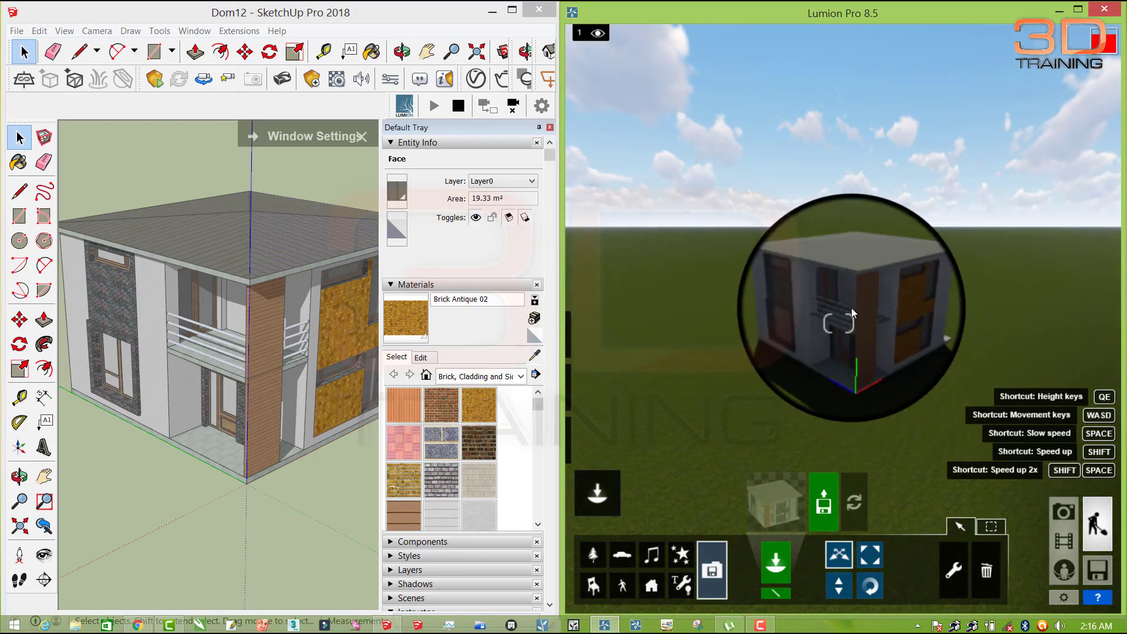
{"action": "scroll", "coordinate": [854, 305], "scroll_direction": "up", "scroll_amount": 5}
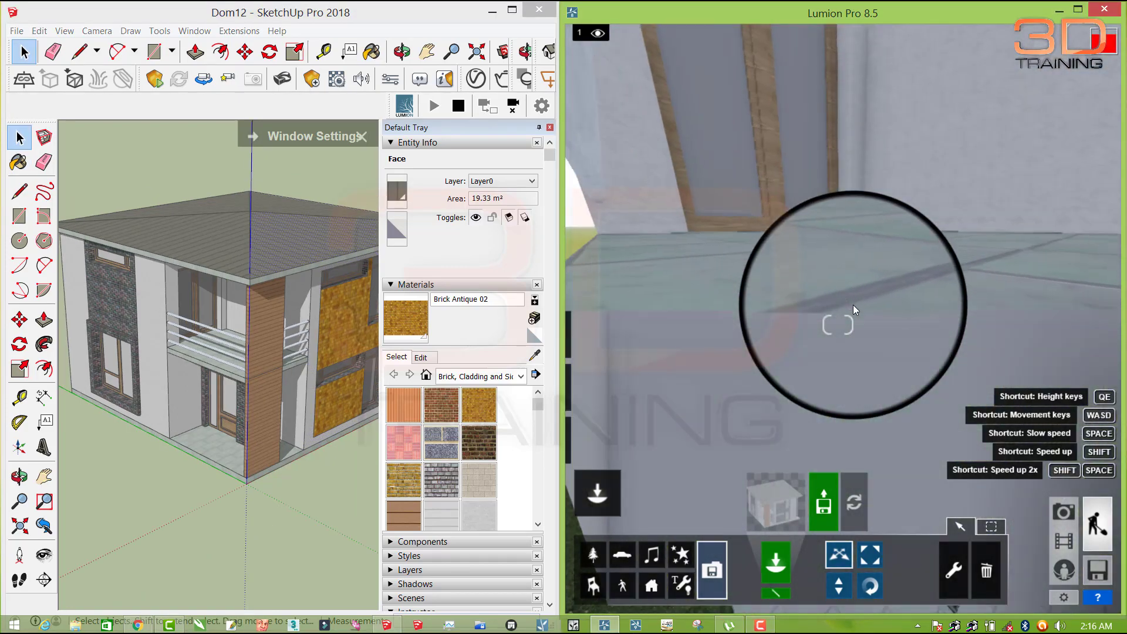
{"action": "left_click", "coordinate": [608, 438]}
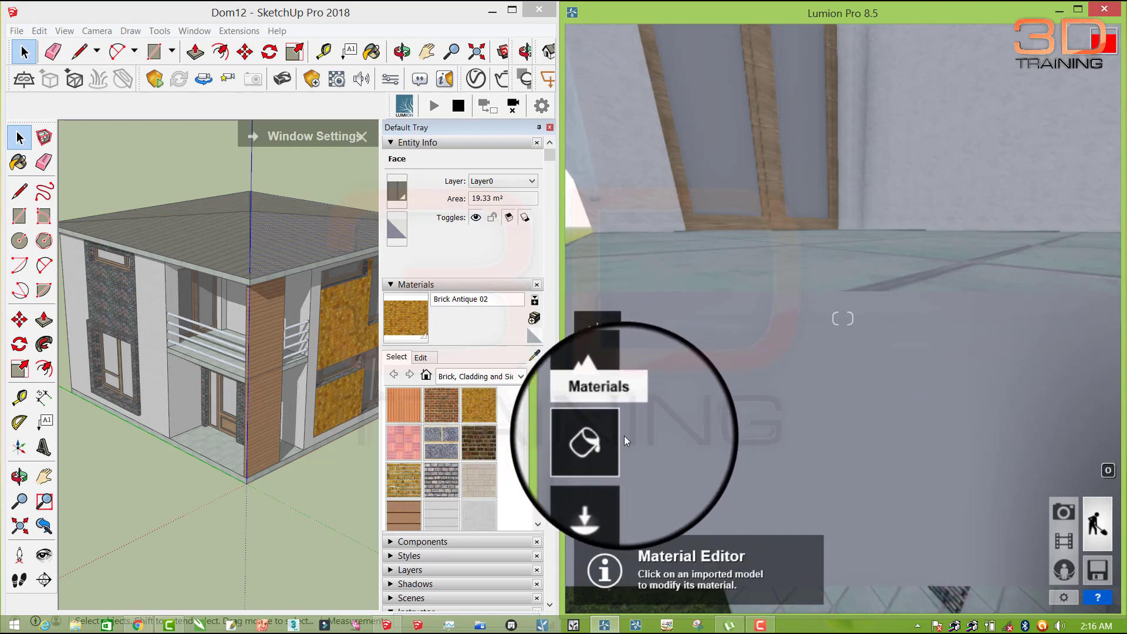
{"action": "scroll", "coordinate": [748, 384], "scroll_direction": "down", "scroll_amount": 5}
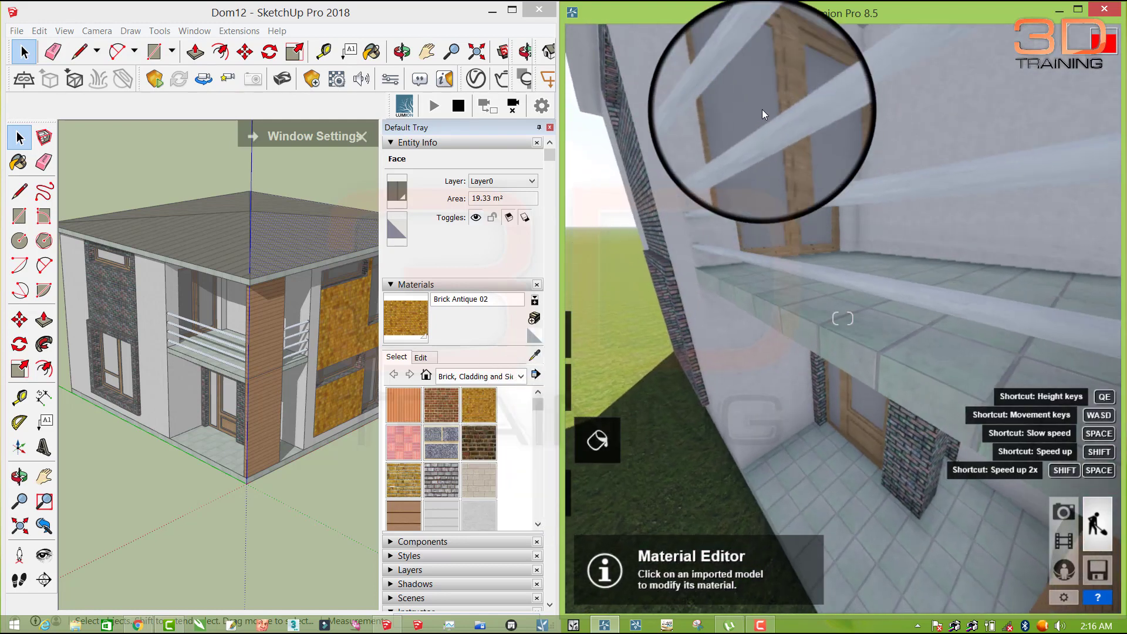
{"action": "left_click", "coordinate": [756, 120]}
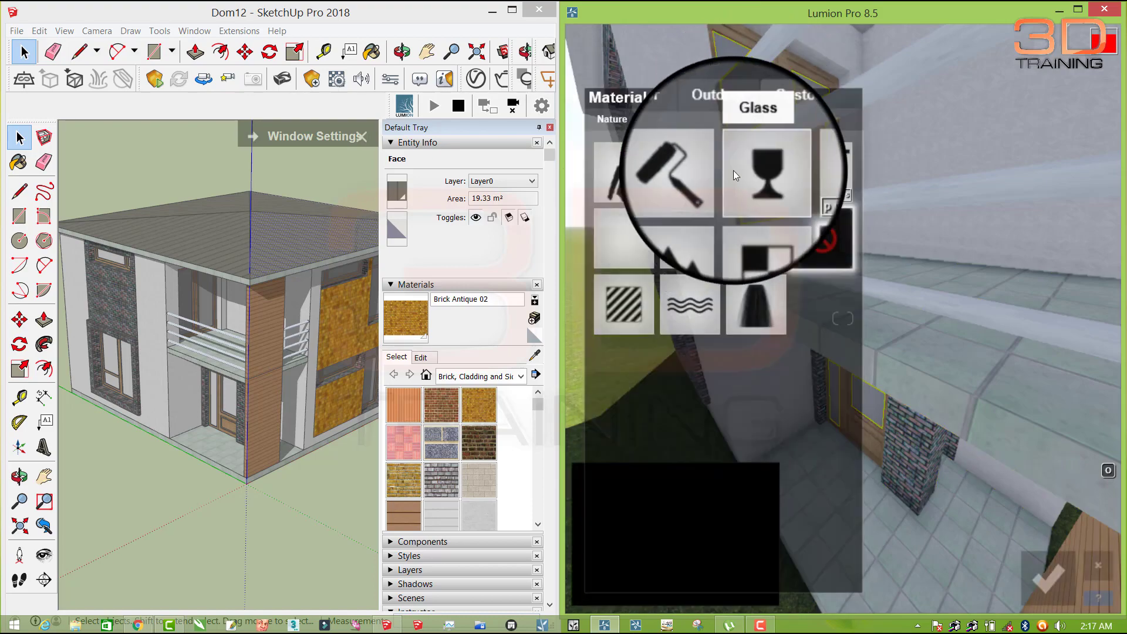
{"action": "left_click", "coordinate": [776, 170]}
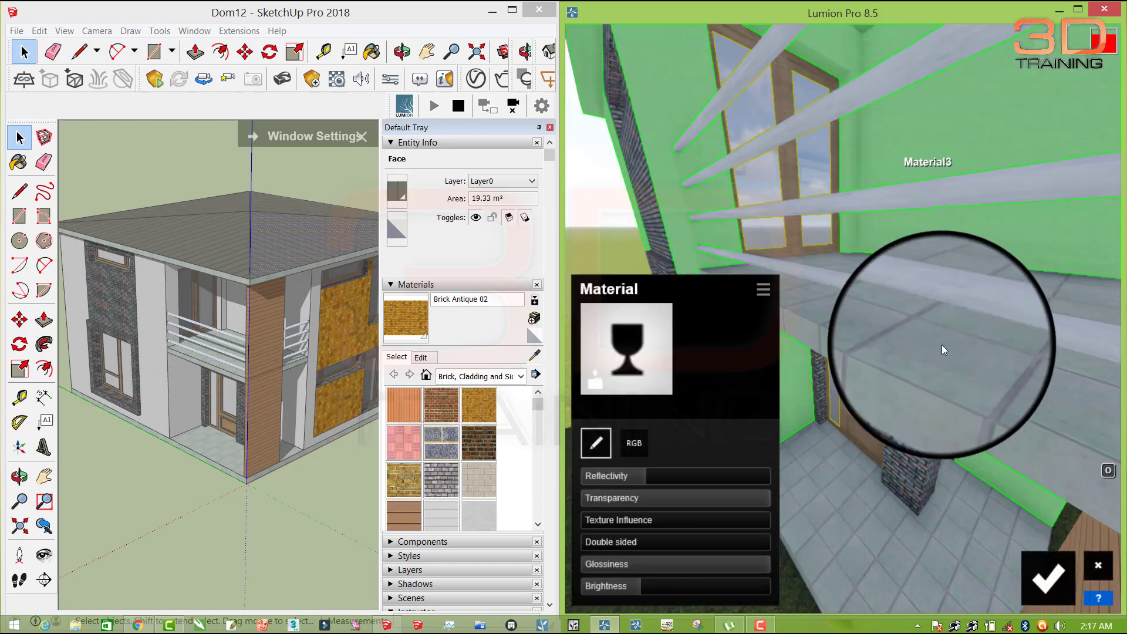
Apply the first Indoor Plaster material, the white panelled one, to the house walls and save the material changes
{"action": "scroll", "coordinate": [885, 354], "scroll_direction": "up", "scroll_amount": 3}
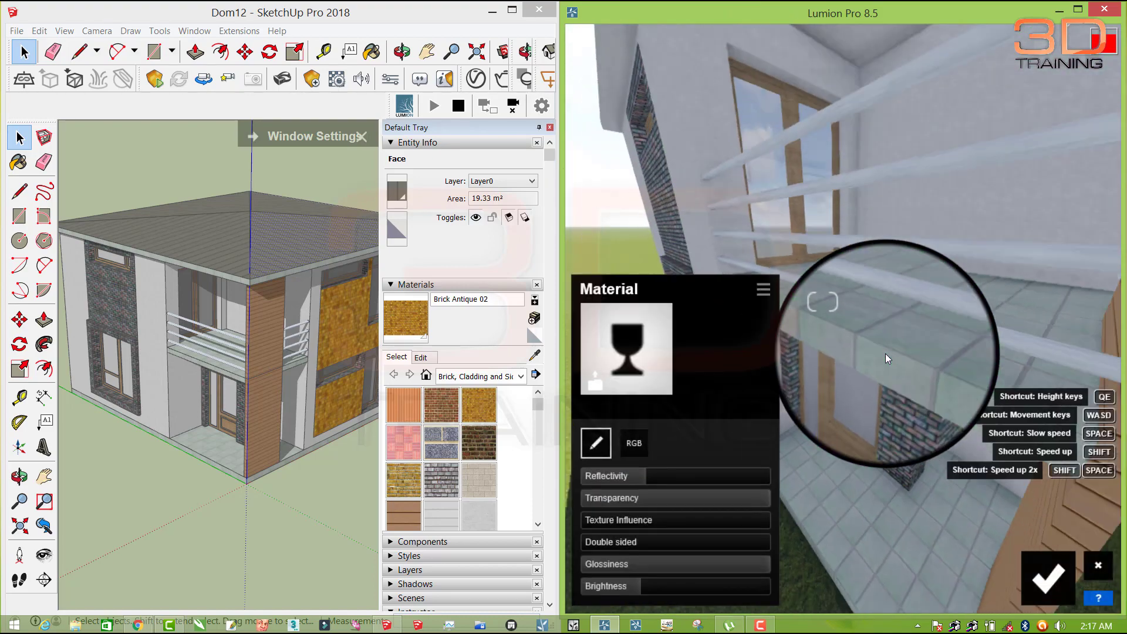
{"action": "scroll", "coordinate": [885, 354], "scroll_direction": "down", "scroll_amount": 3}
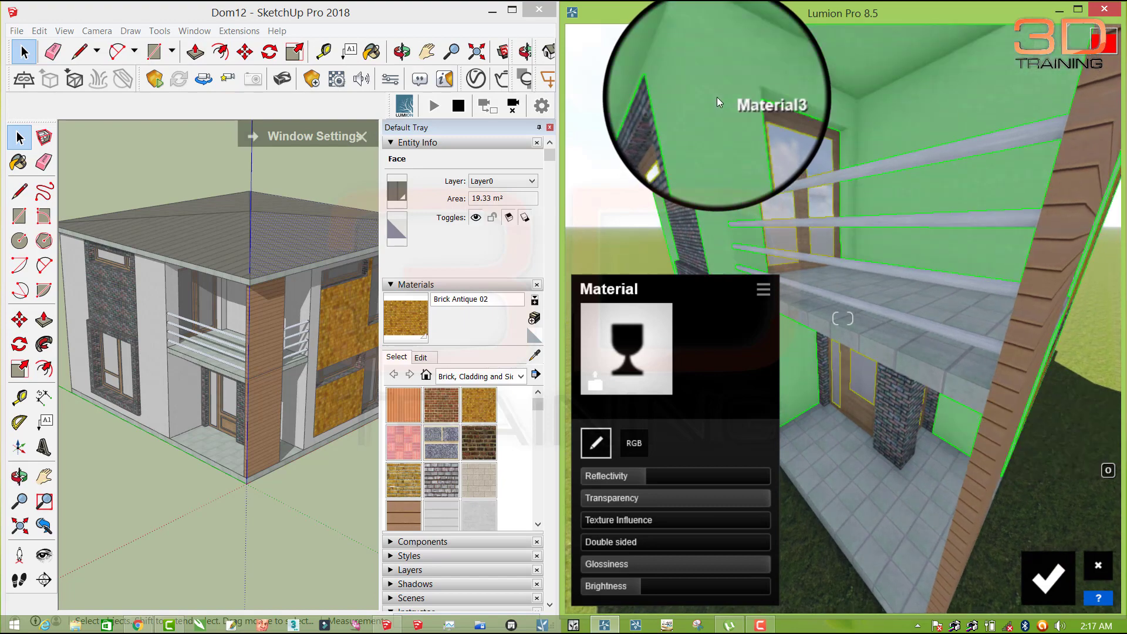
{"action": "left_click", "coordinate": [717, 96]}
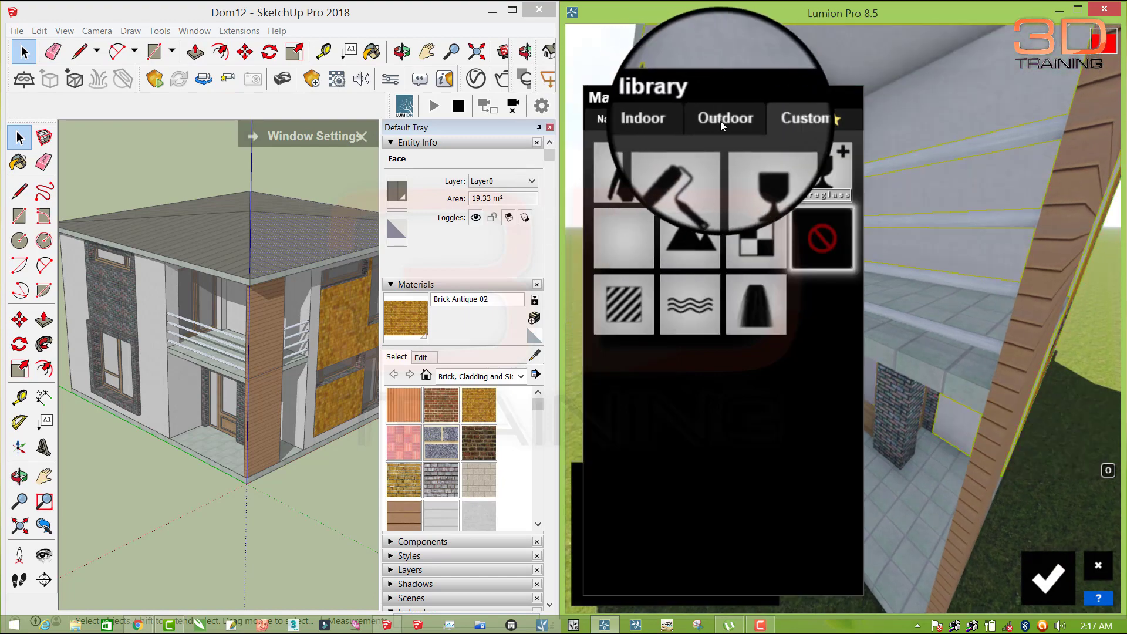
{"action": "left_click", "coordinate": [675, 119]}
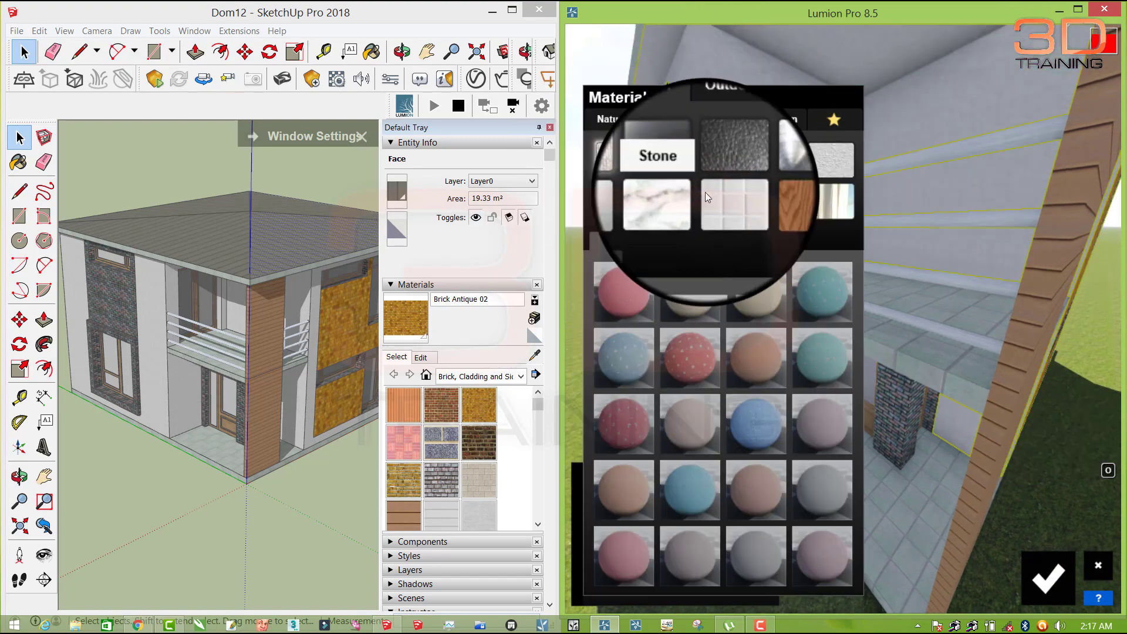
{"action": "left_click", "coordinate": [824, 167]}
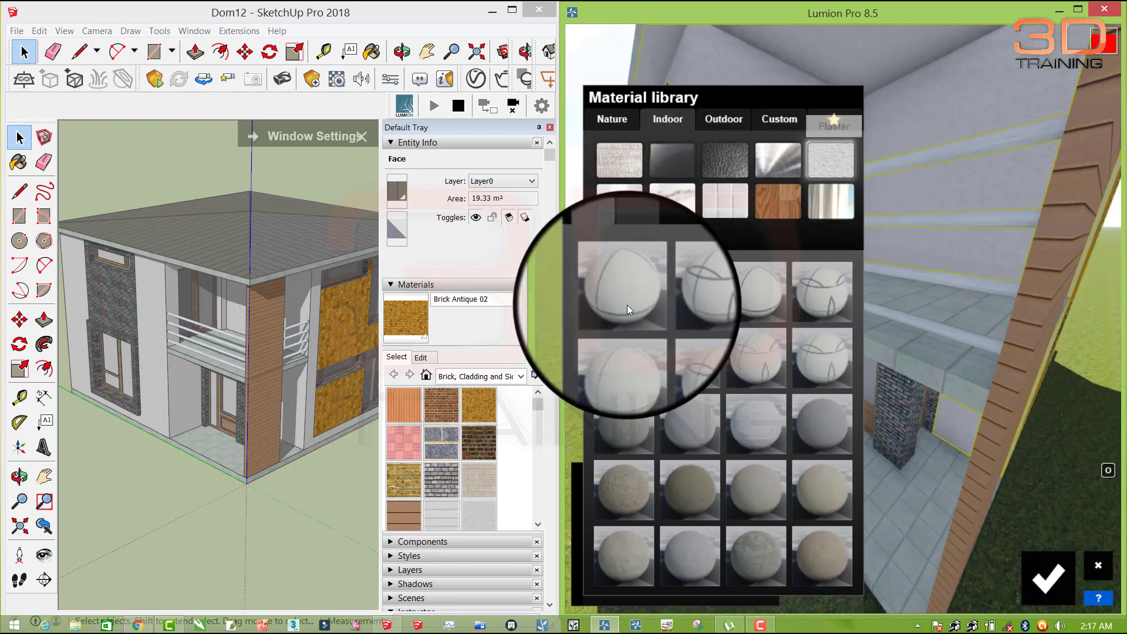
{"action": "left_click", "coordinate": [636, 304]}
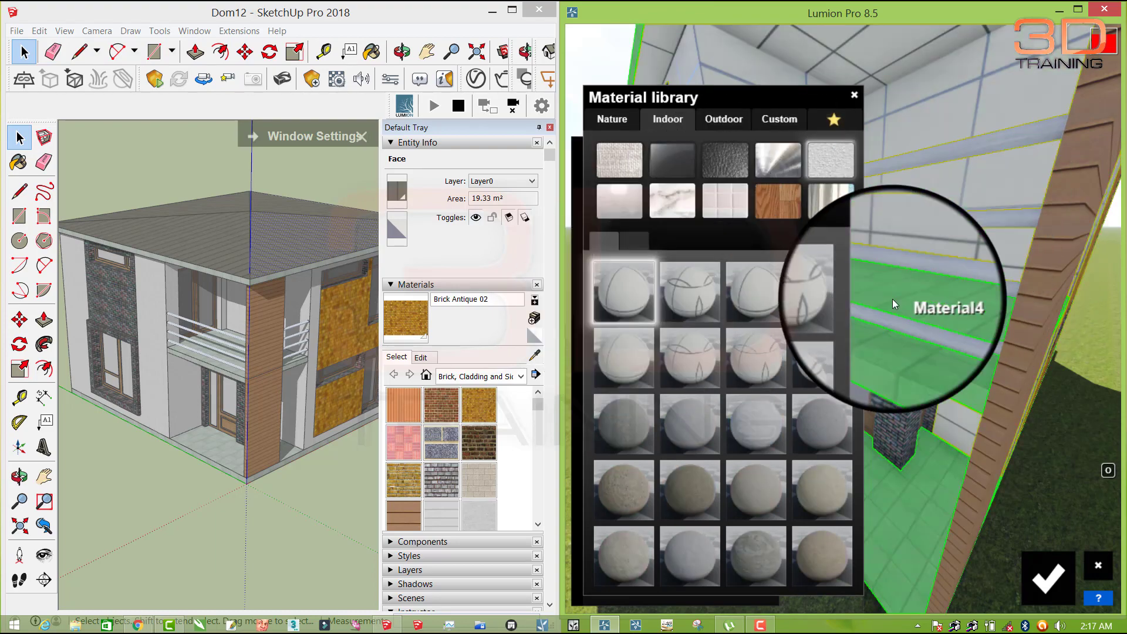
{"action": "scroll", "coordinate": [893, 298], "scroll_direction": "down", "scroll_amount": 3}
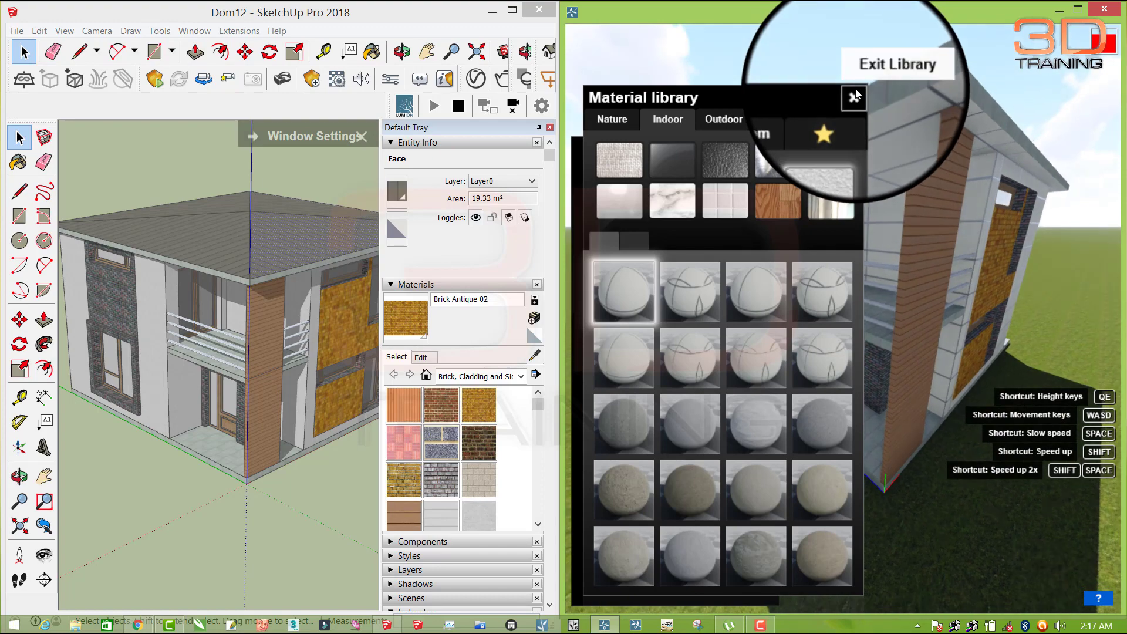
{"action": "left_click", "coordinate": [854, 96]}
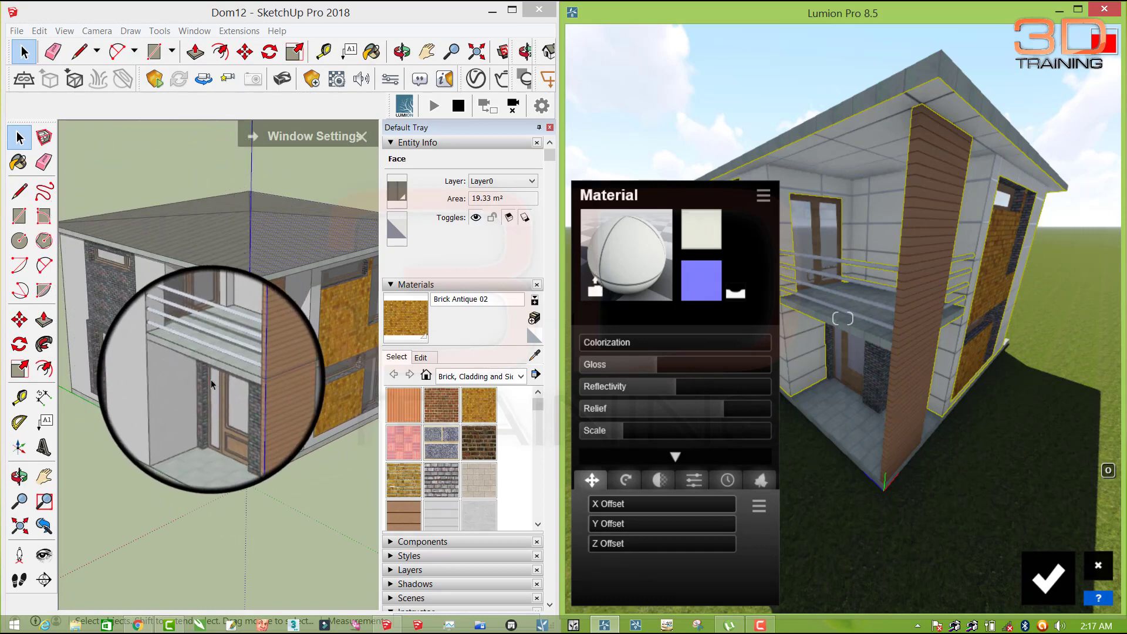
{"action": "left_click", "coordinate": [1030, 587]}
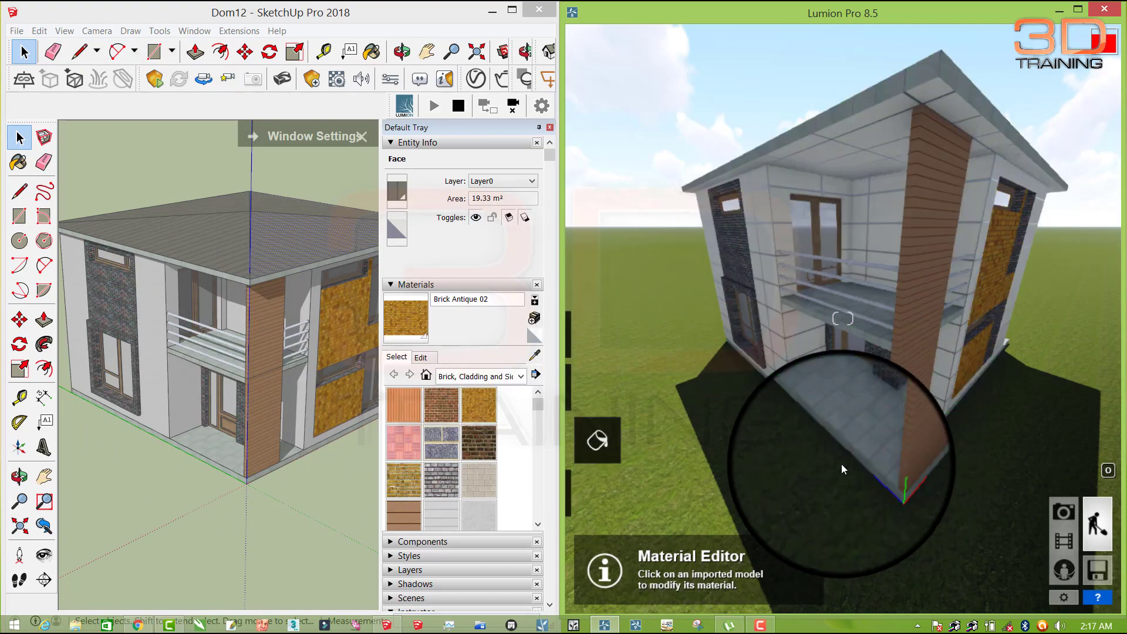
Maximize the Lumion window and save the scene as "lumion project" in the Documents folder
{"action": "scroll", "coordinate": [871, 440], "scroll_direction": "down", "scroll_amount": 1}
{"action": "scroll", "coordinate": [871, 439], "scroll_direction": "down", "scroll_amount": 2}
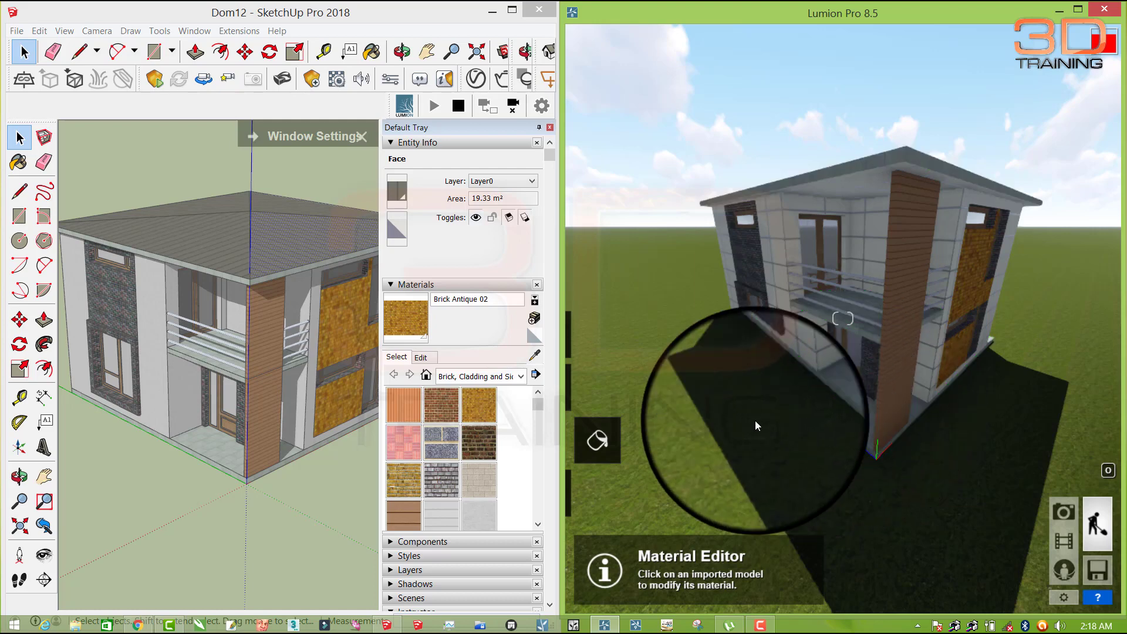
{"action": "left_click", "coordinate": [1078, 9]}
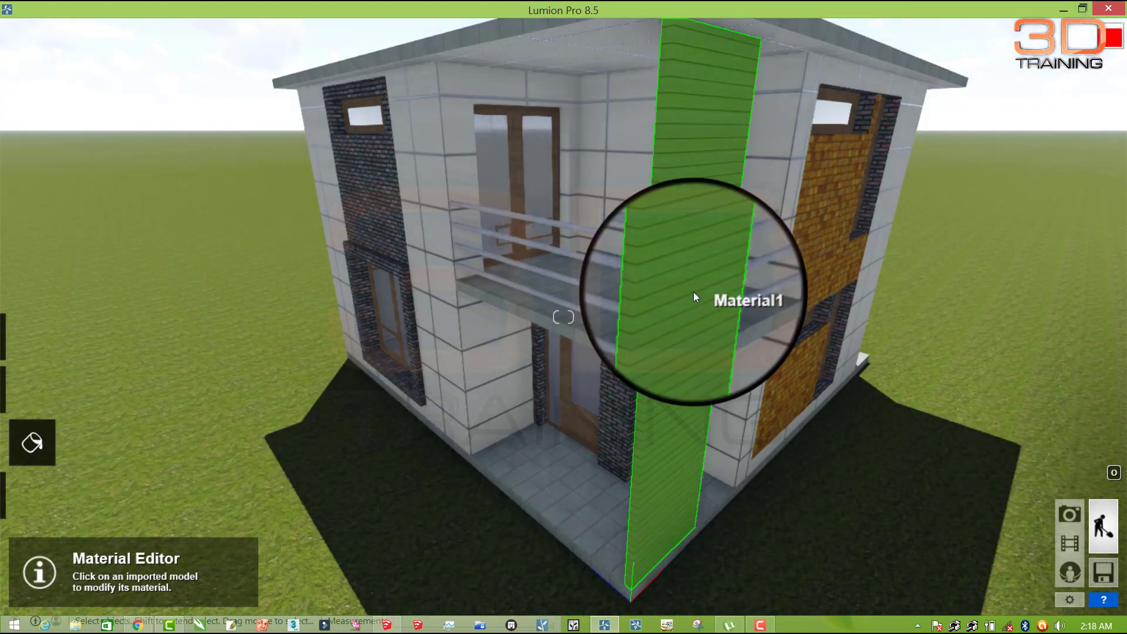
{"action": "scroll", "coordinate": [694, 292], "scroll_direction": "down", "scroll_amount": 3}
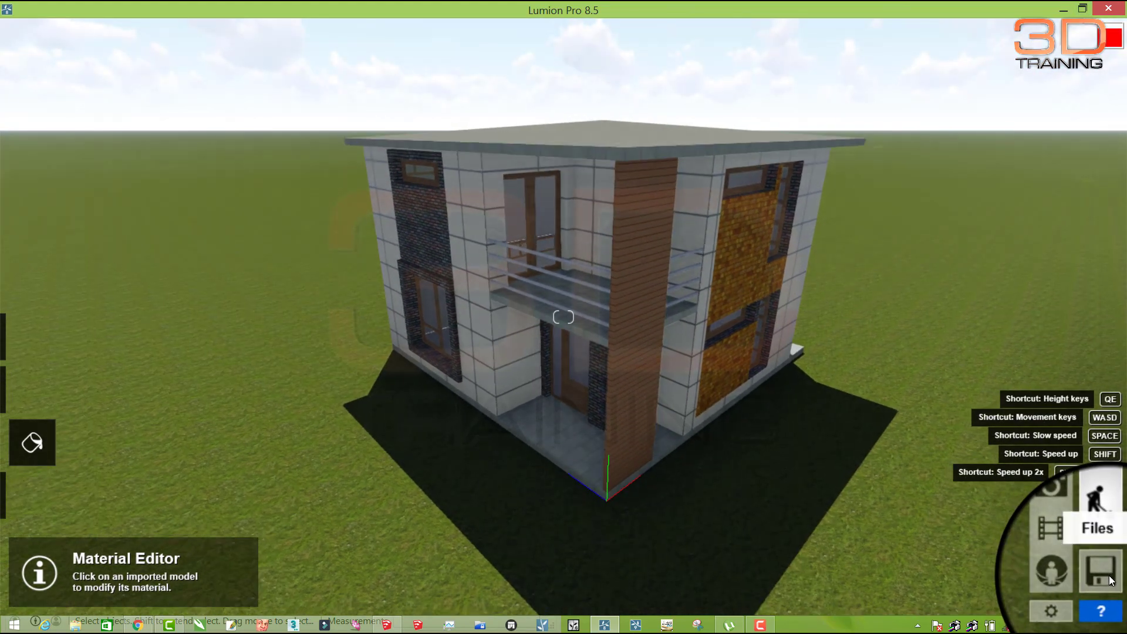
{"action": "left_click", "coordinate": [1108, 576]}
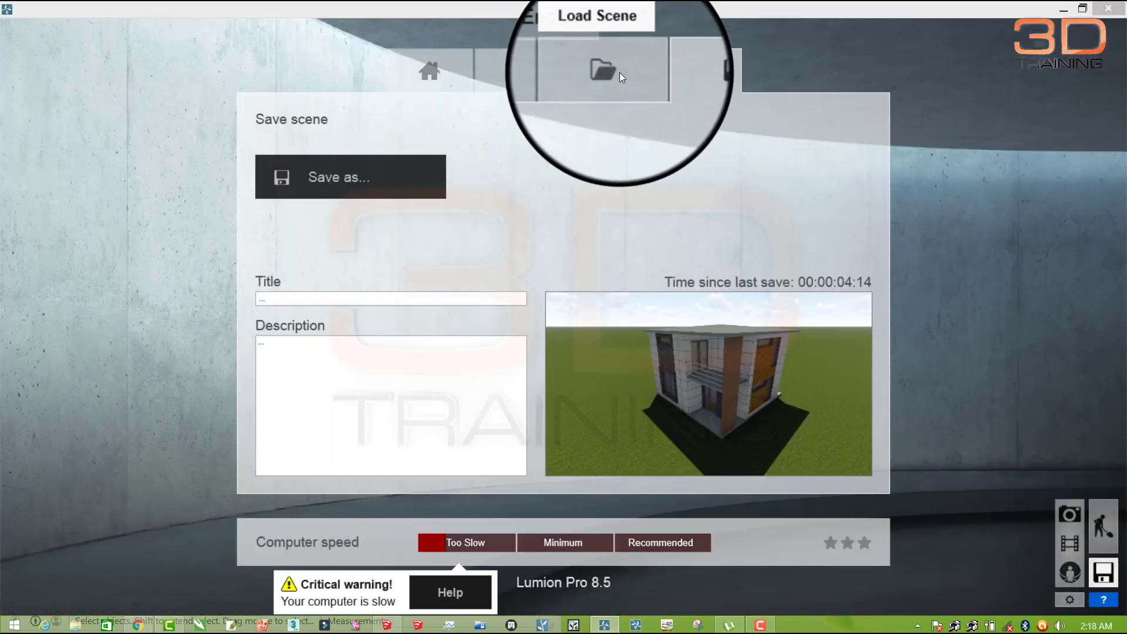
{"action": "left_click", "coordinate": [336, 176]}
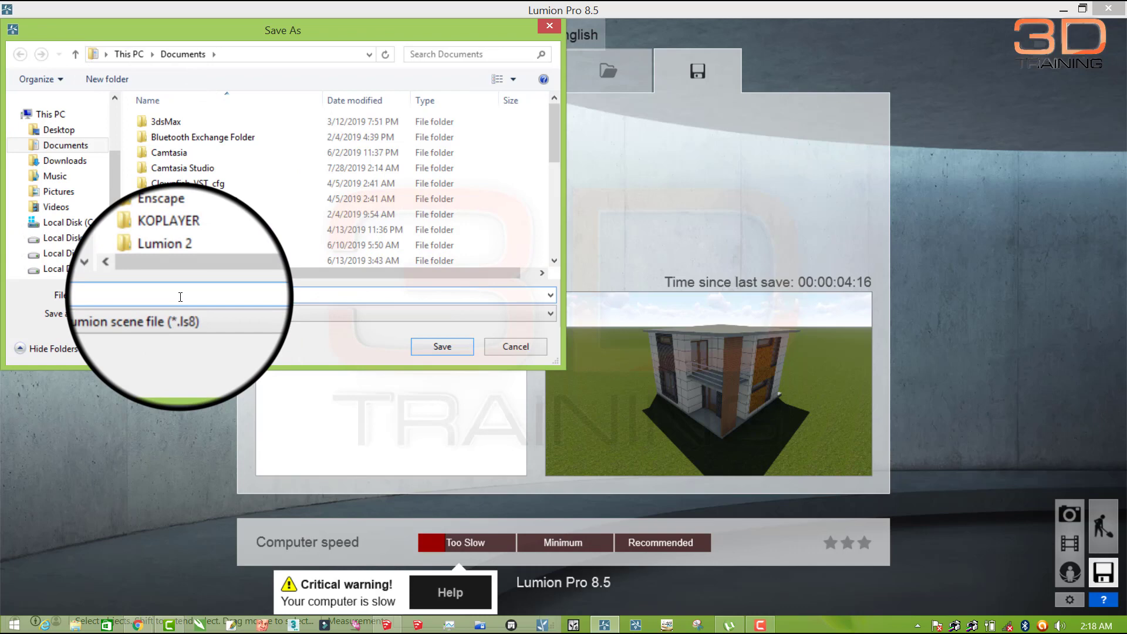
{"action": "type", "text": "lumio"}
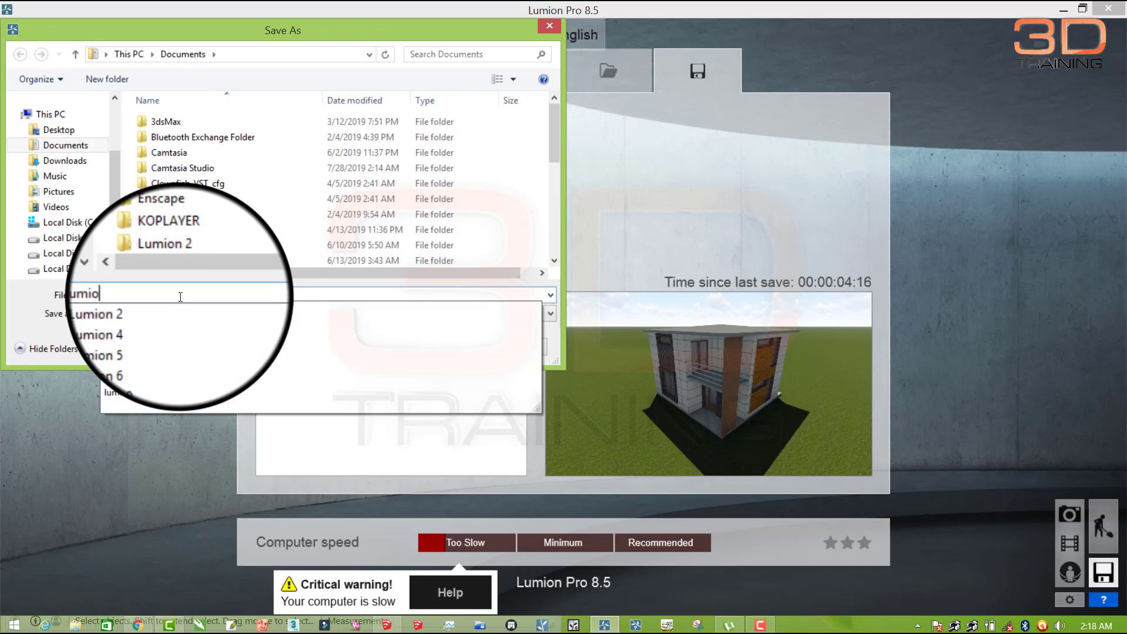
{"action": "type", "text": "n project"}
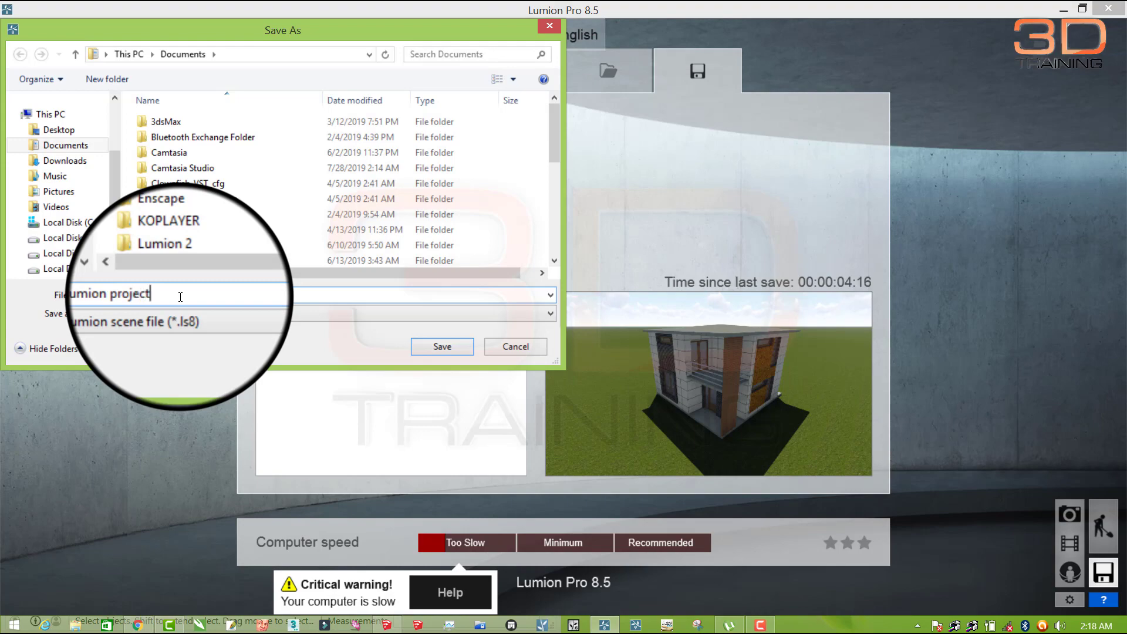
{"action": "left_click", "coordinate": [442, 347]}
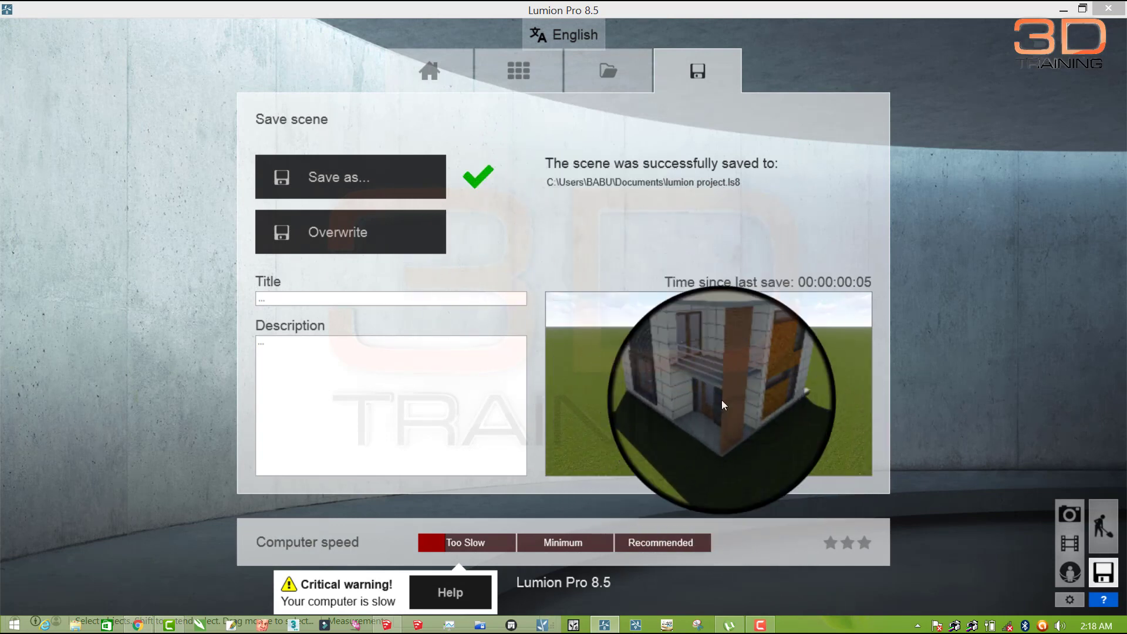
Bring SketchUp back beside the restored Lumion window and close the Lumion session
{"action": "left_click", "coordinate": [417, 625]}
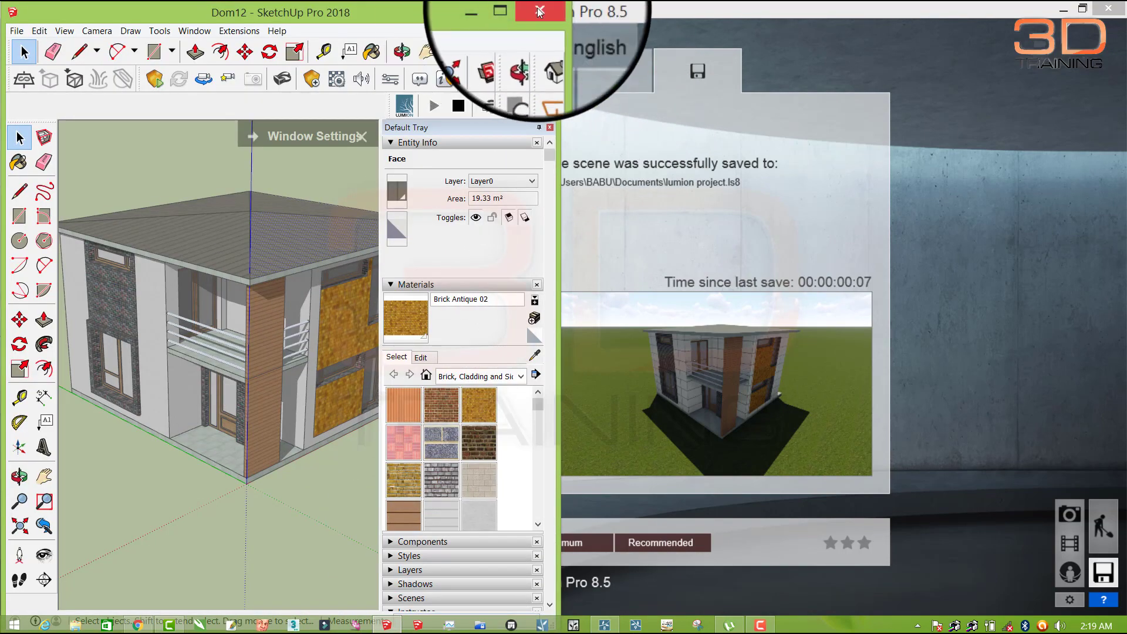
{"action": "left_click_drag", "start_coordinate": [833, 12], "coordinate": [845, 11]}
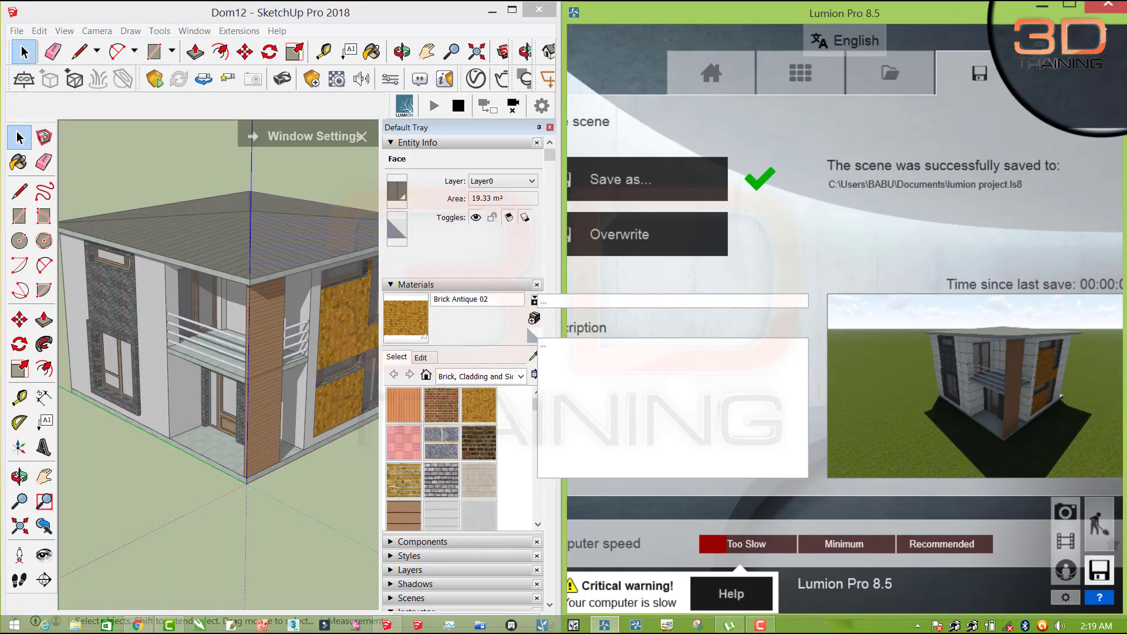
{"action": "left_click", "coordinate": [1111, 16]}
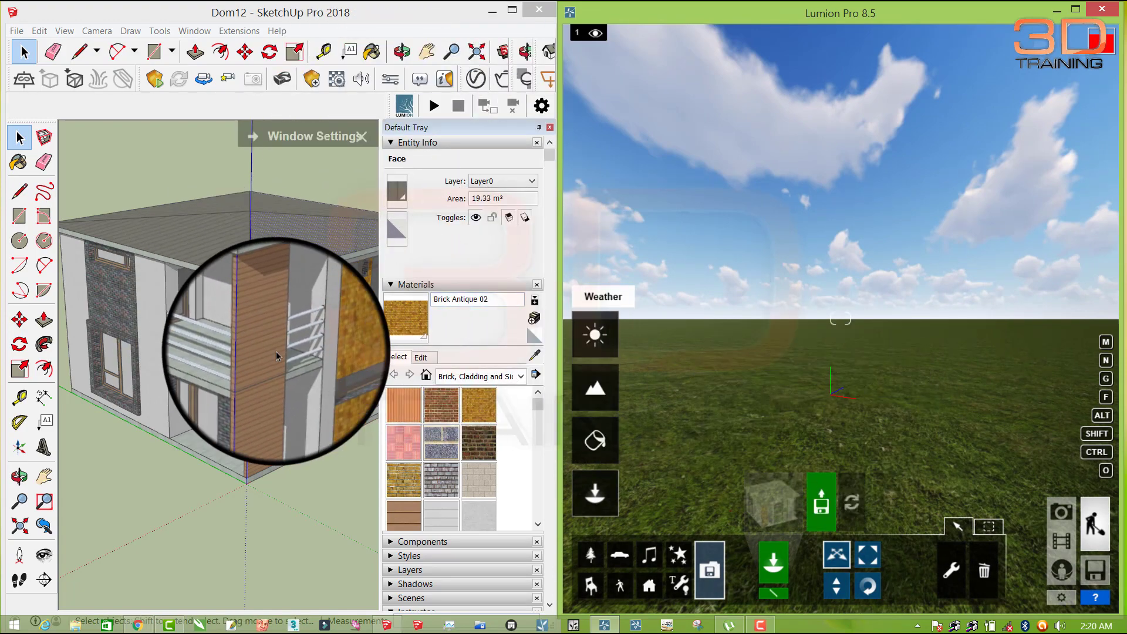
Start LiveSync from SketchUp to send the house to the empty Lumion scene, and check the synchronized camera view
{"action": "left_click", "coordinate": [434, 112]}
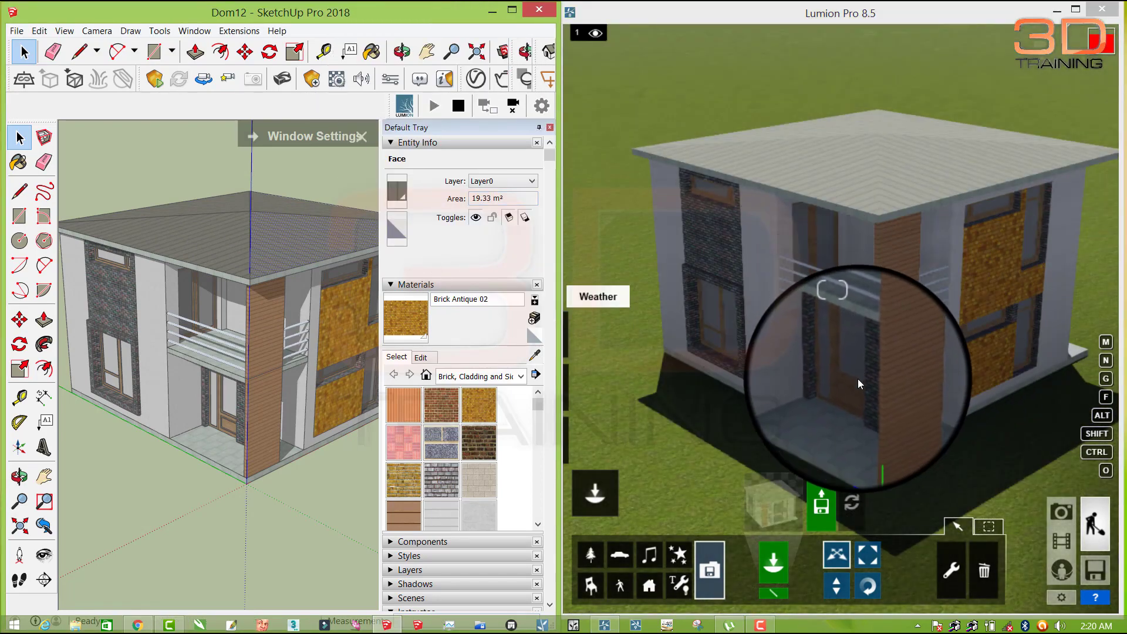
{"action": "scroll", "coordinate": [875, 336], "scroll_direction": "up", "scroll_amount": 1}
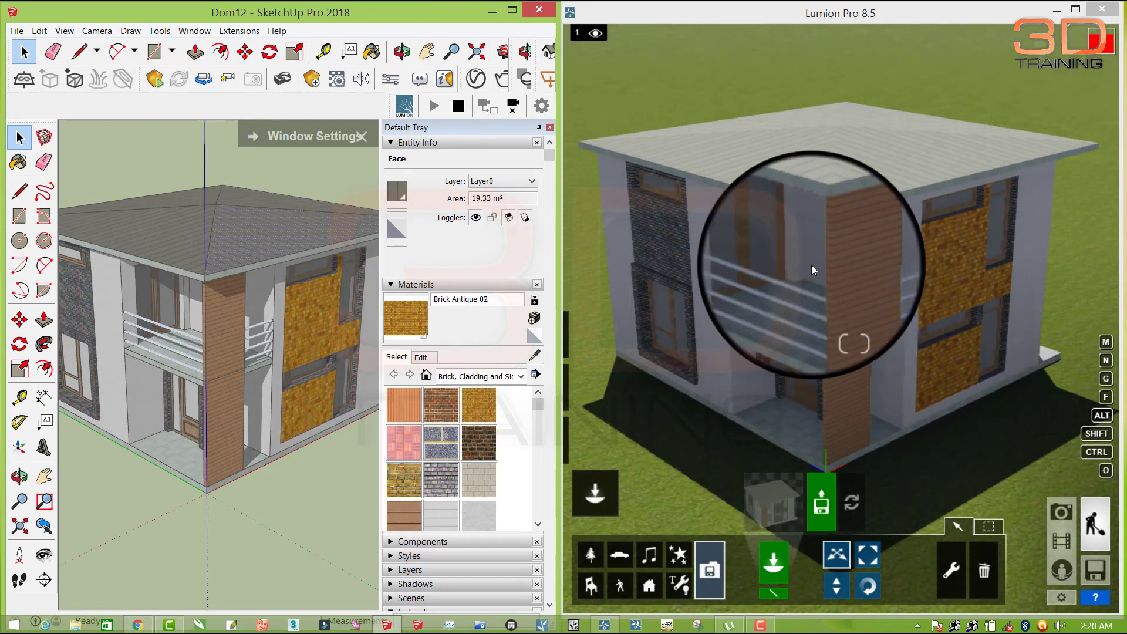
{"action": "scroll", "coordinate": [733, 278], "scroll_direction": "up", "scroll_amount": 1}
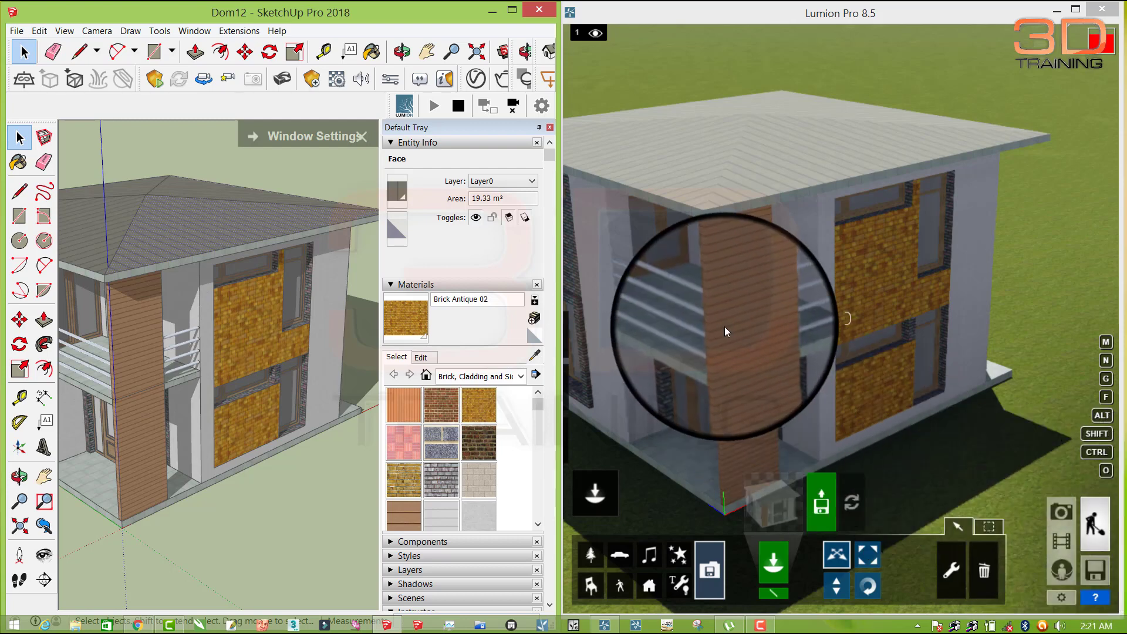
Maximize Lumion and load the saved scene "lumion project" from the Documents folder
{"action": "left_click", "coordinate": [1097, 572]}
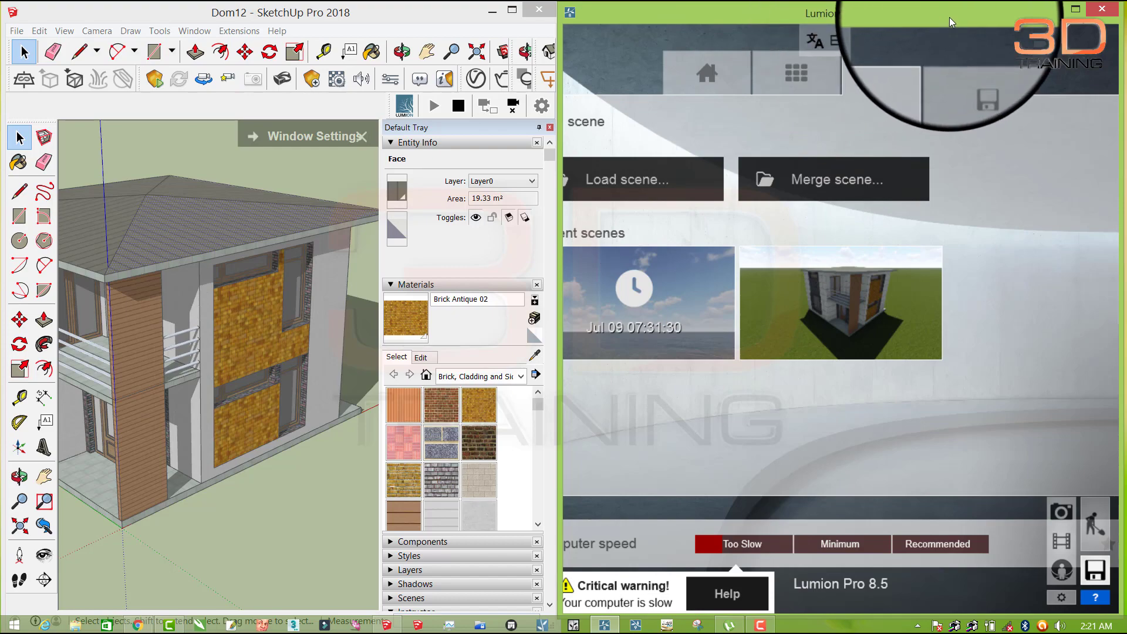
{"action": "left_click", "coordinate": [1076, 9]}
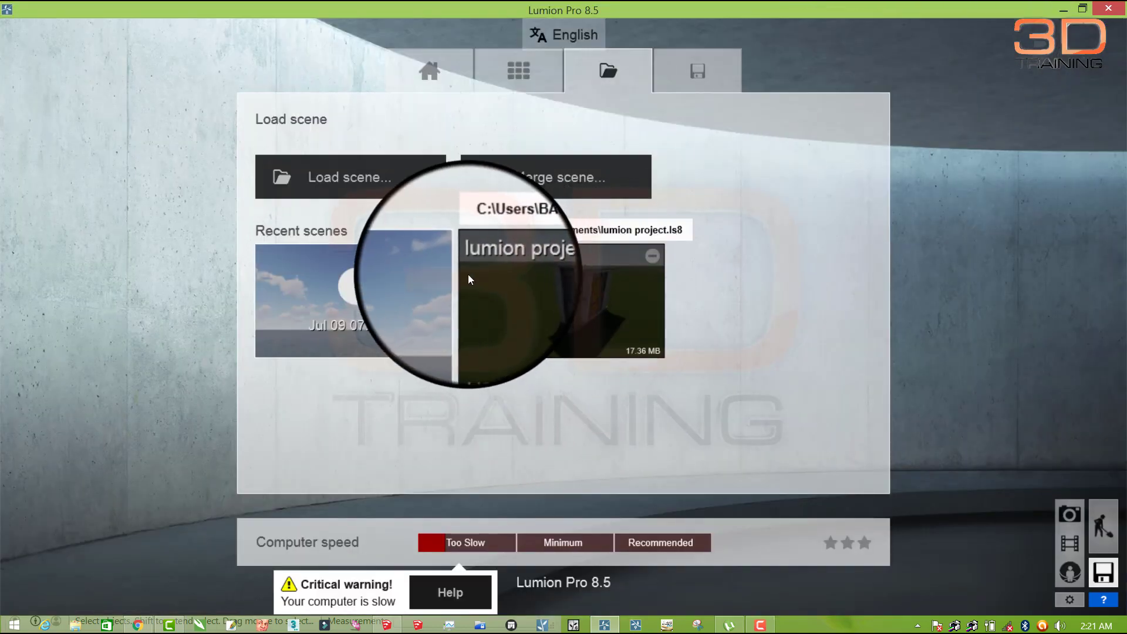
{"action": "left_click", "coordinate": [362, 183]}
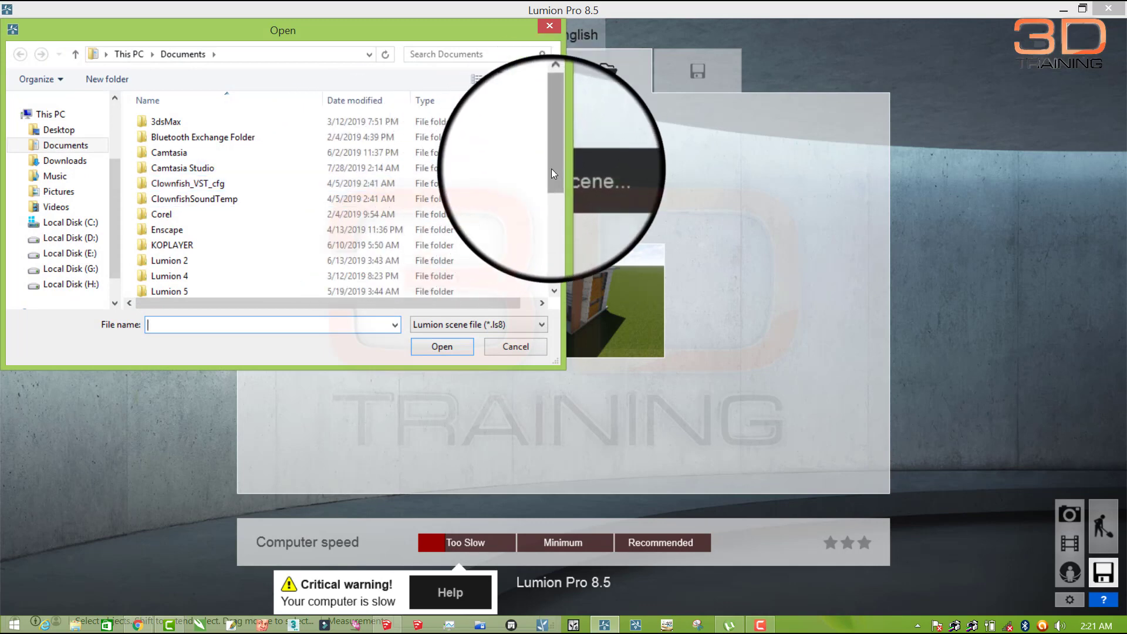
{"action": "left_click_drag", "start_coordinate": [551, 167], "coordinate": [544, 263]}
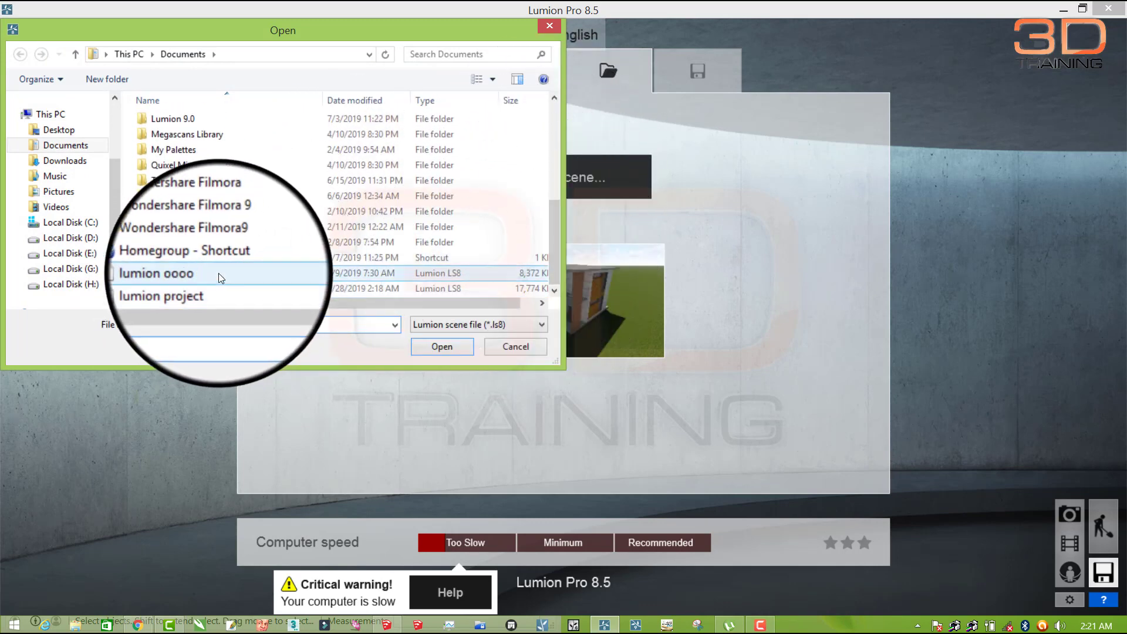
{"action": "left_click", "coordinate": [203, 290]}
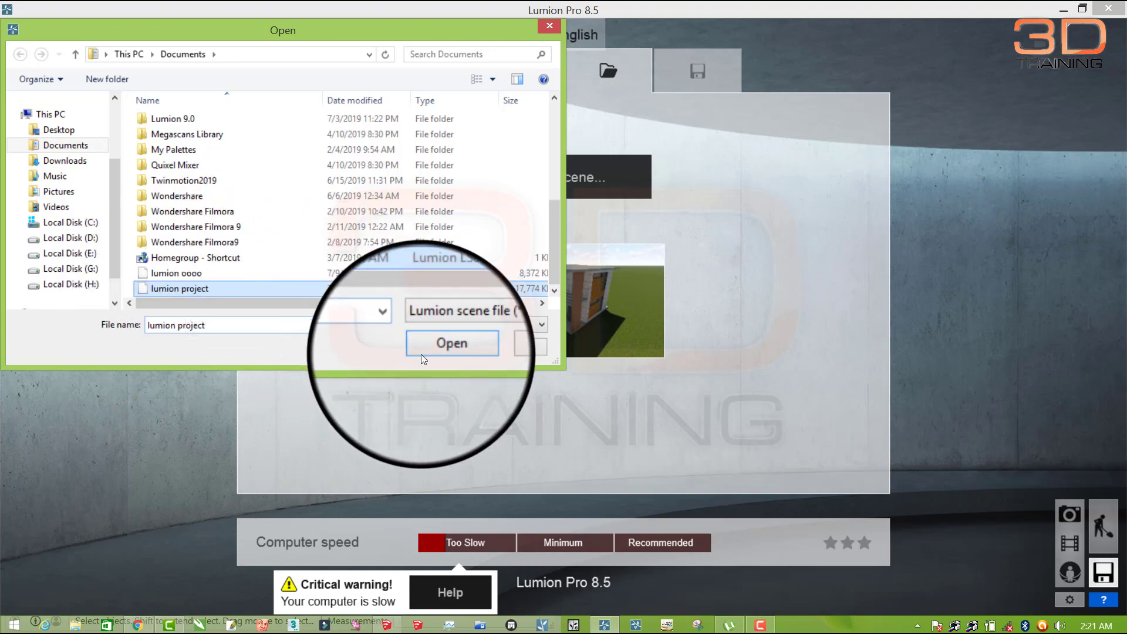
{"action": "left_click", "coordinate": [432, 345]}
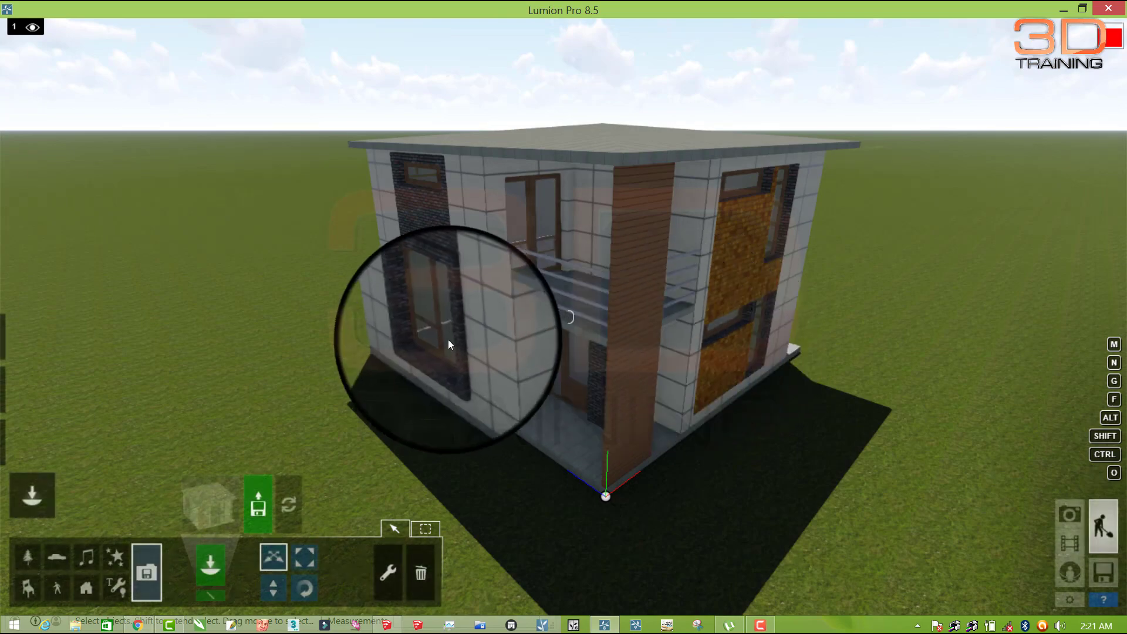
Inspect the balcony and facade materials of the reloaded house up close in the Lumion scene
{"action": "scroll", "coordinate": [522, 236], "scroll_direction": "up", "scroll_amount": 3}
{"action": "scroll", "coordinate": [526, 235], "scroll_direction": "up", "scroll_amount": 5}
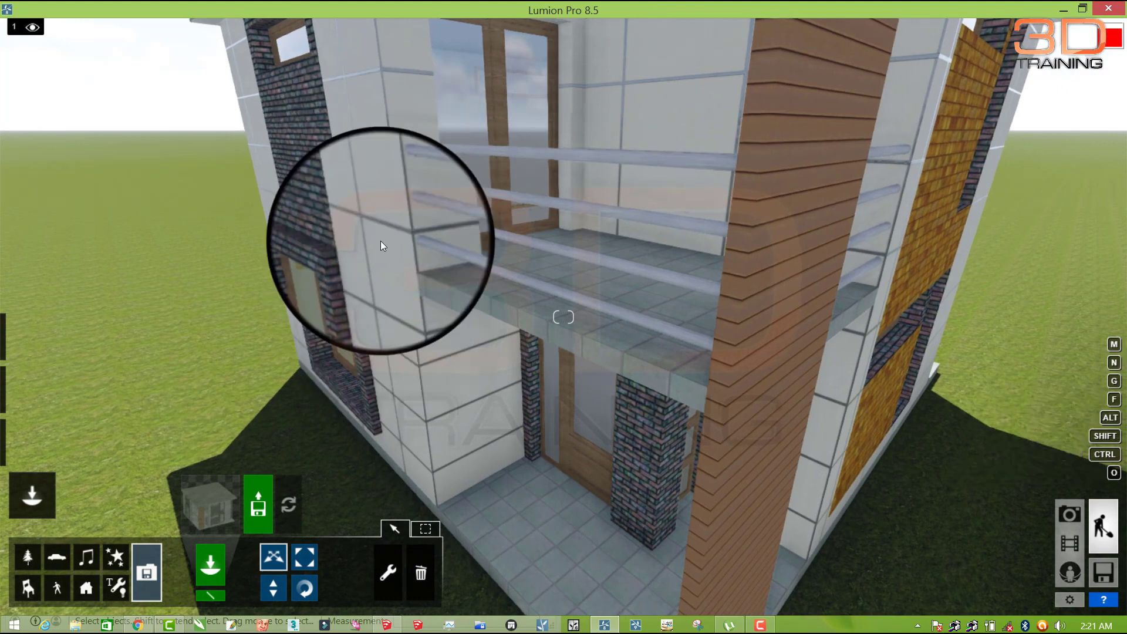
{"action": "scroll", "coordinate": [381, 241], "scroll_direction": "down", "scroll_amount": 5}
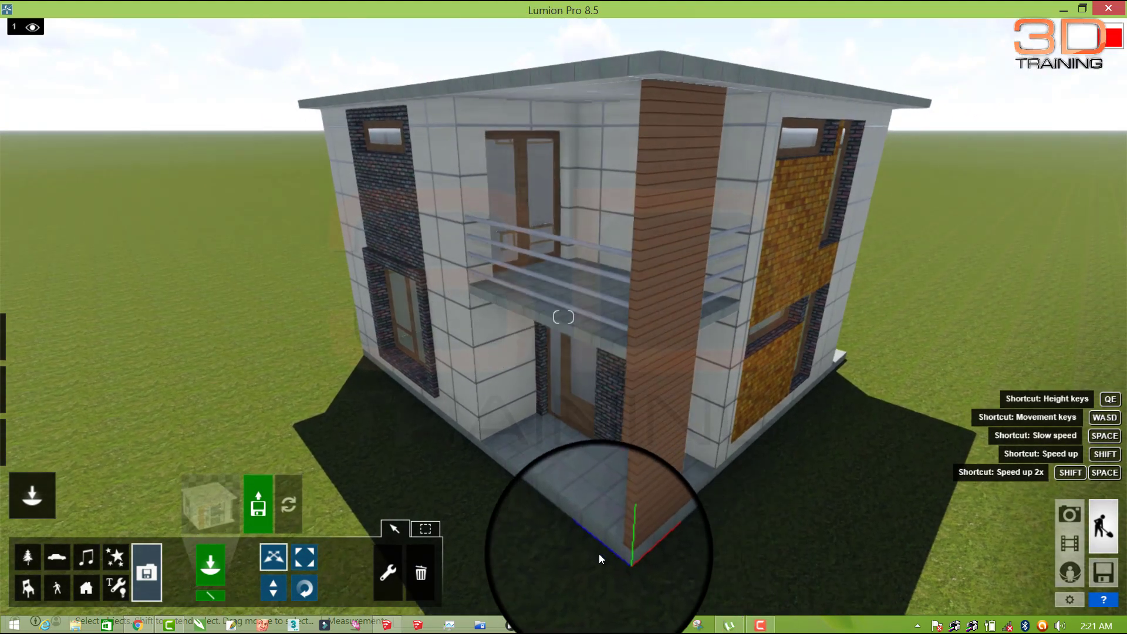
Bring SketchUp to the front and start LiveSync to reconnect the house model with the loaded Lumion scene
{"action": "left_click", "coordinate": [395, 627]}
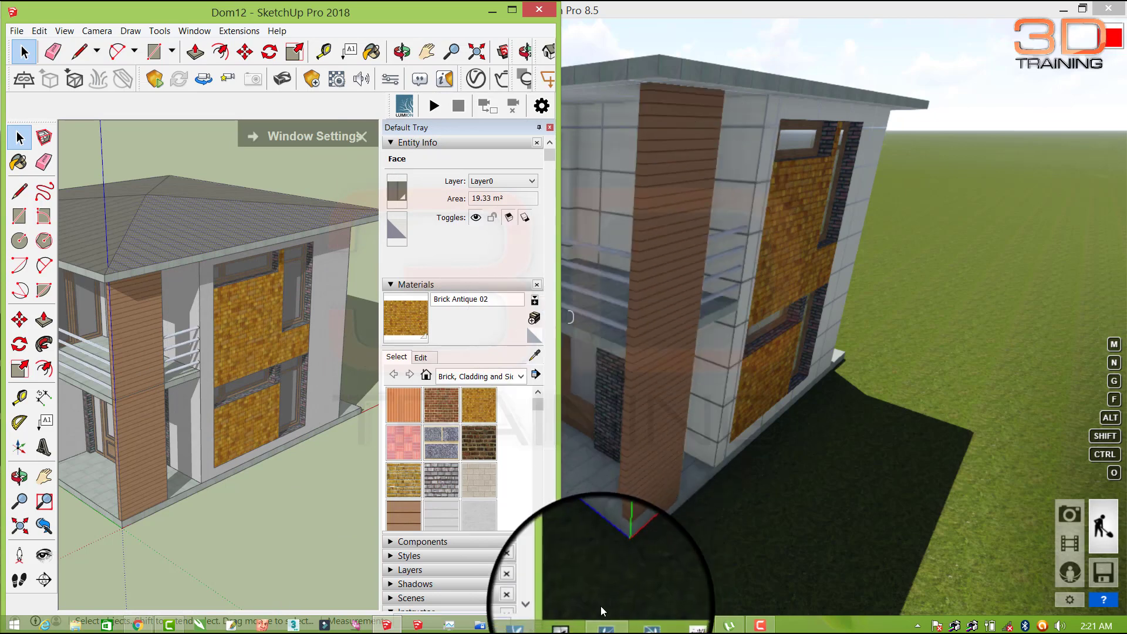
{"action": "left_click", "coordinate": [613, 626]}
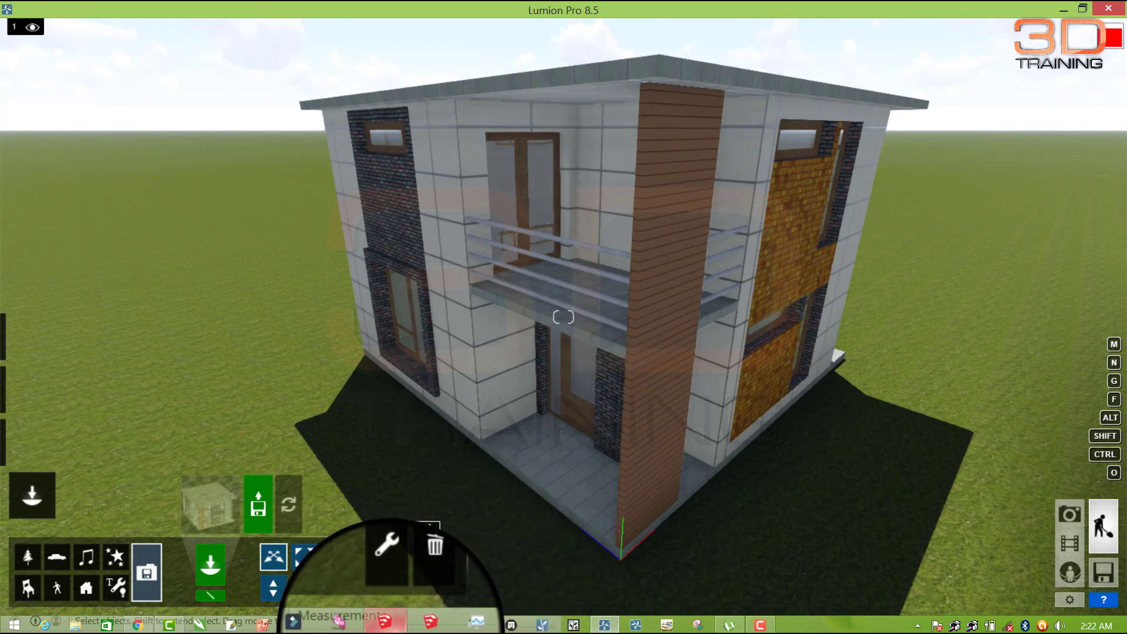
{"action": "left_click", "coordinate": [386, 626]}
{"action": "left_click", "coordinate": [434, 106]}
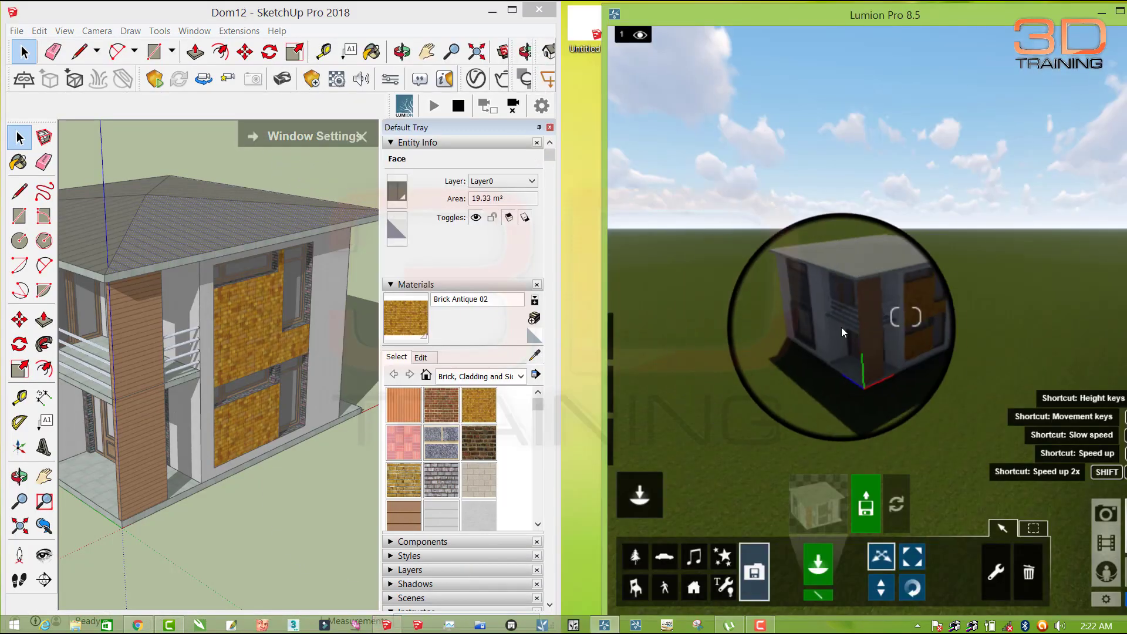
Examine the synchronized house's corner and upper balcony in Lumion, and align the Lumion window beside SketchUp
{"action": "scroll", "coordinate": [847, 339], "scroll_direction": "up", "scroll_amount": 5}
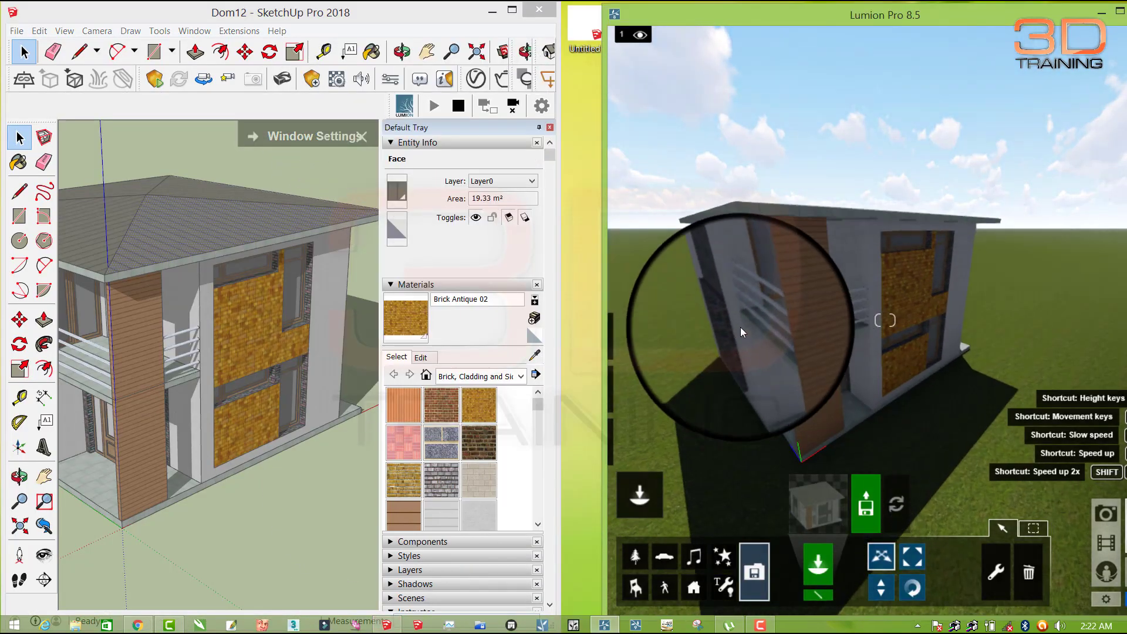
{"action": "mouse_move", "coordinate": [731, 331]}
{"action": "right_mouse_down"}
{"action": "mouse_move", "coordinate": [697, 307]}
{"action": "mouse_move", "coordinate": [704, 326]}
{"action": "mouse_move", "coordinate": [698, 317]}
{"action": "mouse_move", "coordinate": [721, 317]}
{"action": "mouse_move", "coordinate": [726, 342]}
{"action": "right_mouse_up"}
{"action": "key", "text": "a"}
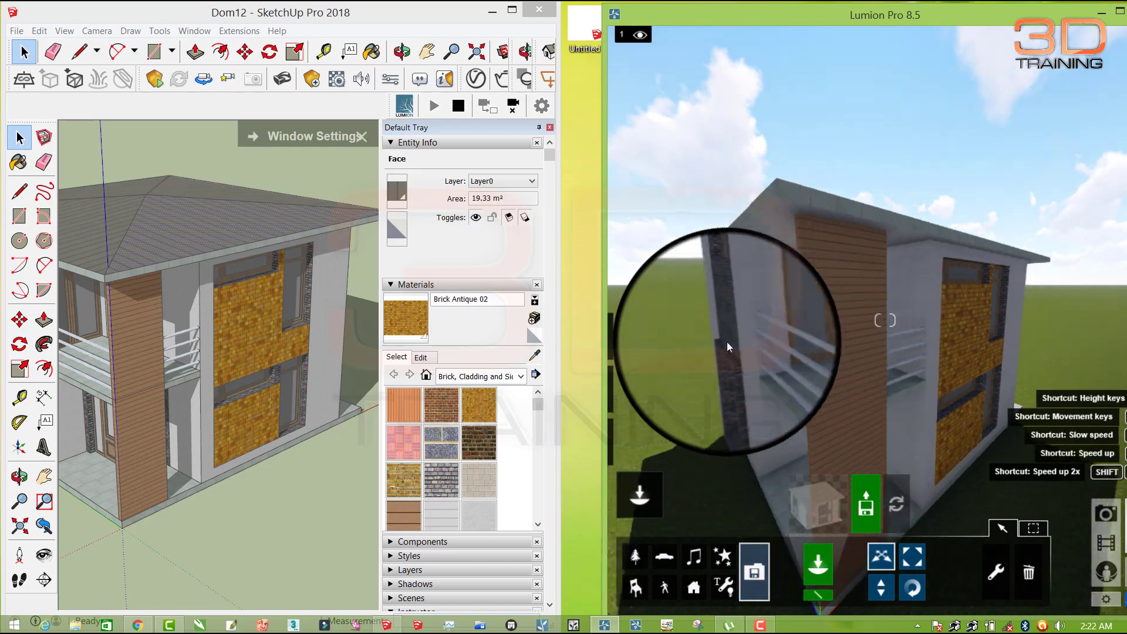
{"action": "right_click_drag", "start_coordinate": [803, 339], "coordinate": [803, 339]}
{"action": "key", "text": "w"}
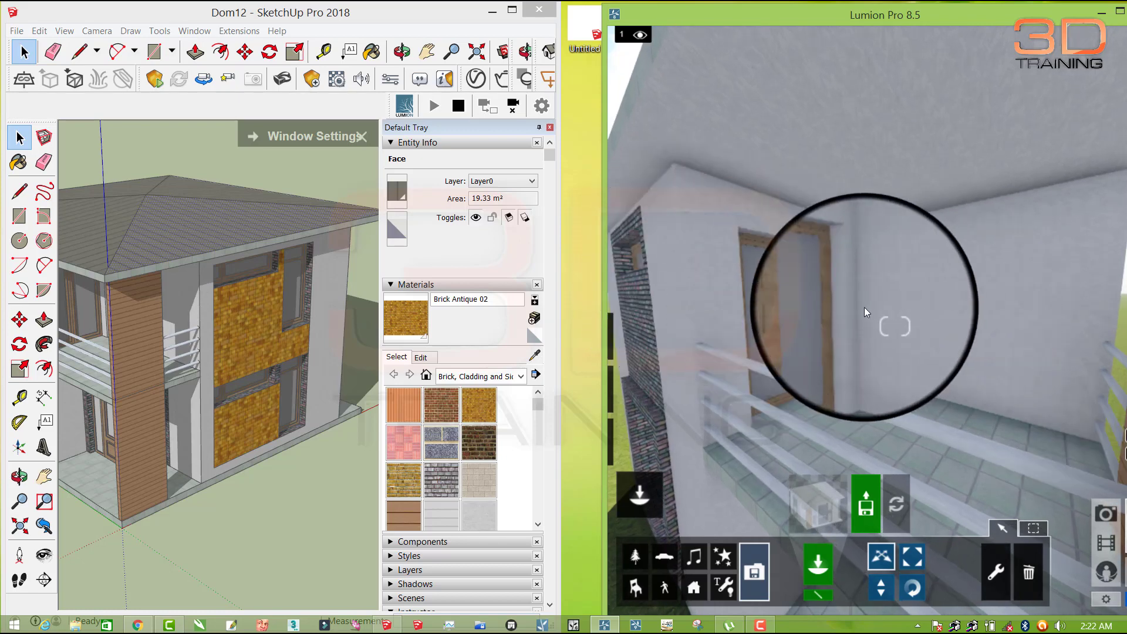
{"action": "key", "text": "s"}
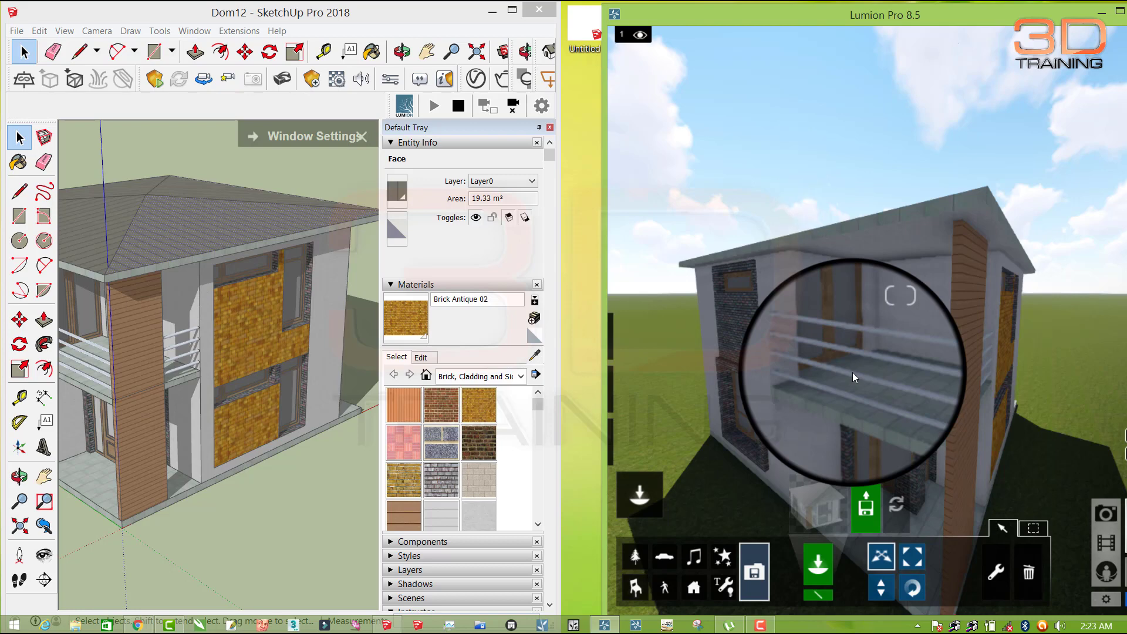
{"action": "left_click_drag", "start_coordinate": [777, 16], "coordinate": [737, 12]}
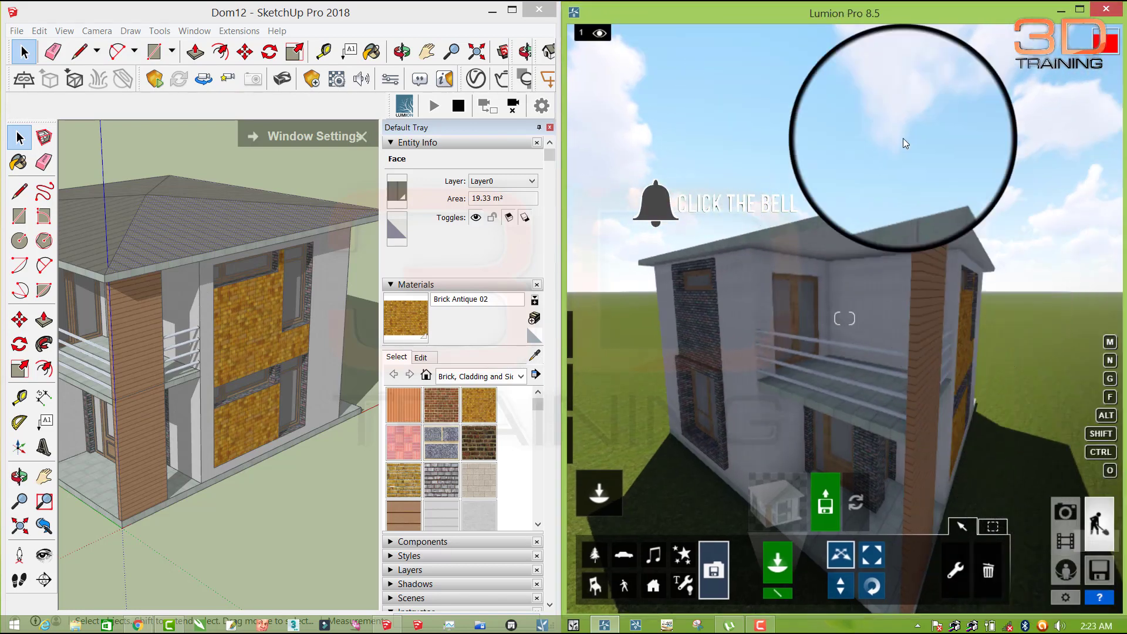